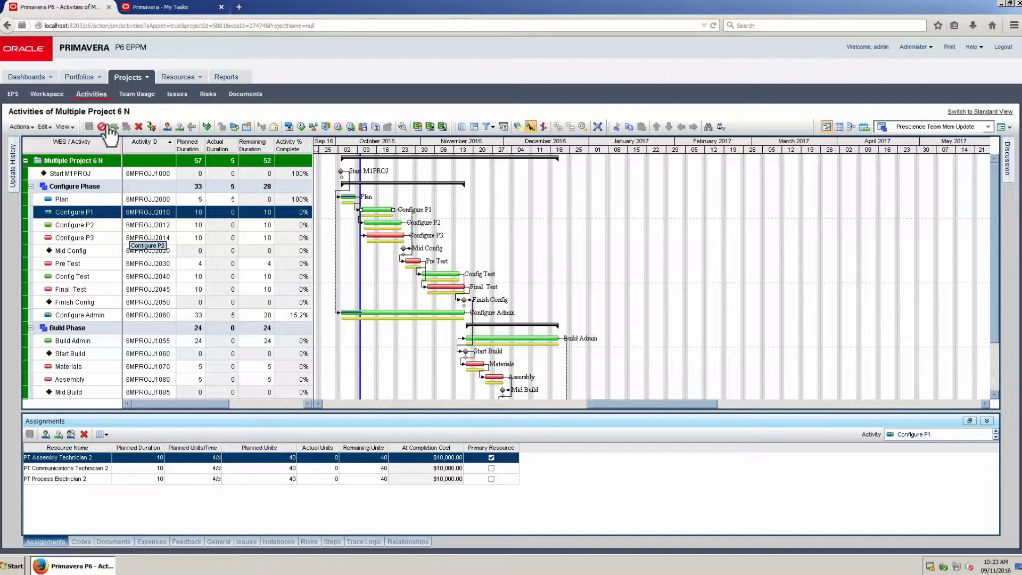
Step: Select Configure P1 and post a discussion message asking for updates to be submitted by noon
{"action": "left_click", "coordinate": [114, 214]}
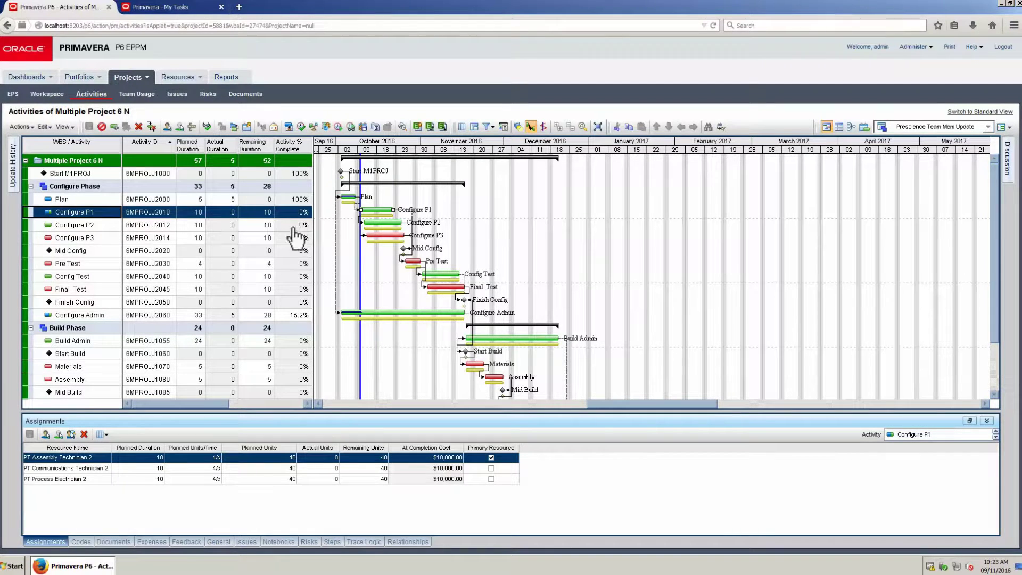
{"action": "left_click", "coordinate": [503, 458]}
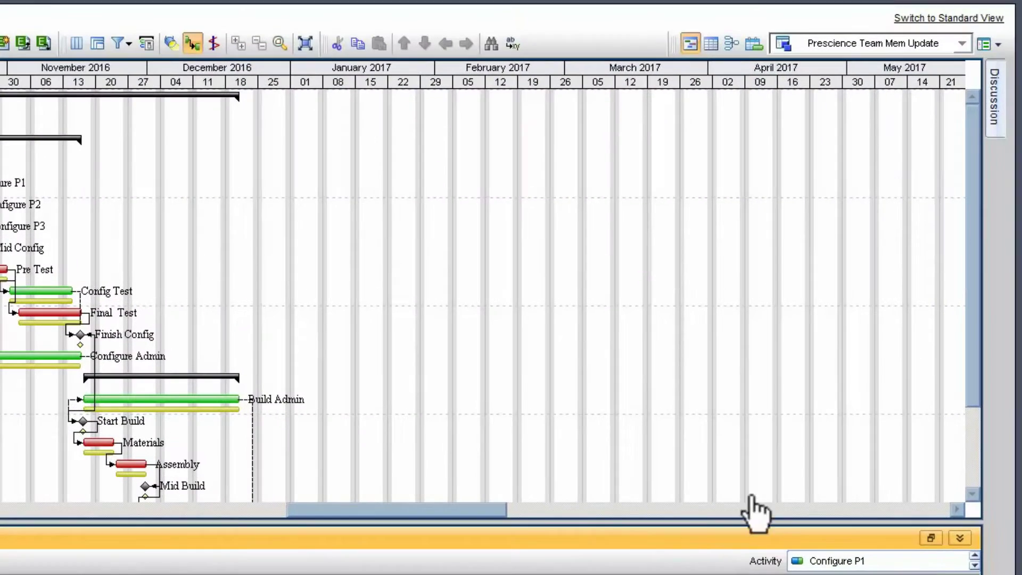
{"action": "left_click", "coordinate": [993, 128]}
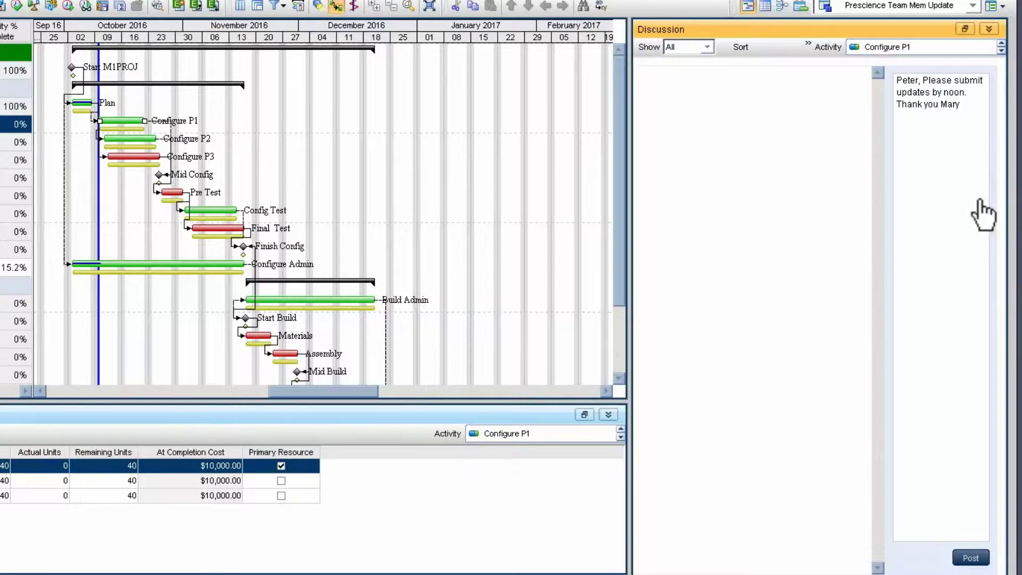
{"action": "left_click", "coordinate": [974, 559]}
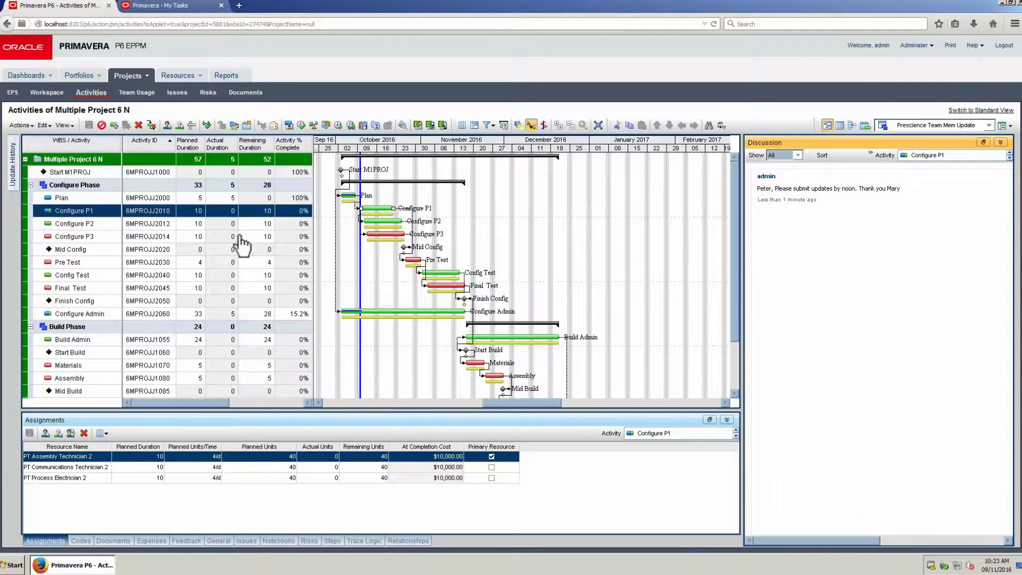
Step: In My Tasks, reply in Configure P1's discussion promising the updates right away, signed by the team member
{"action": "left_click", "coordinate": [189, 8]}
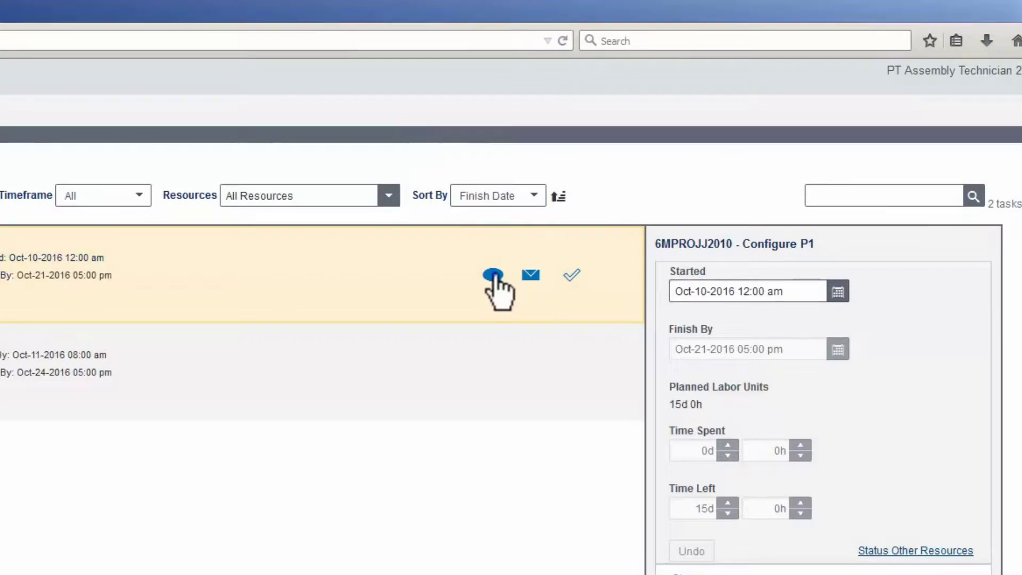
{"action": "left_click", "coordinate": [493, 275]}
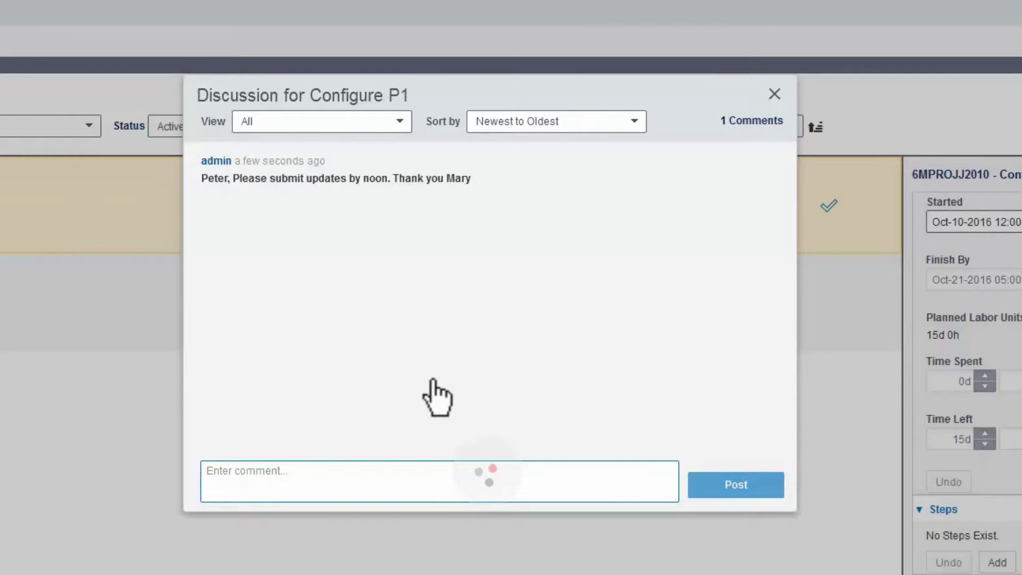
{"action": "type", "text": "Mary, I will do them right away. Peter"}
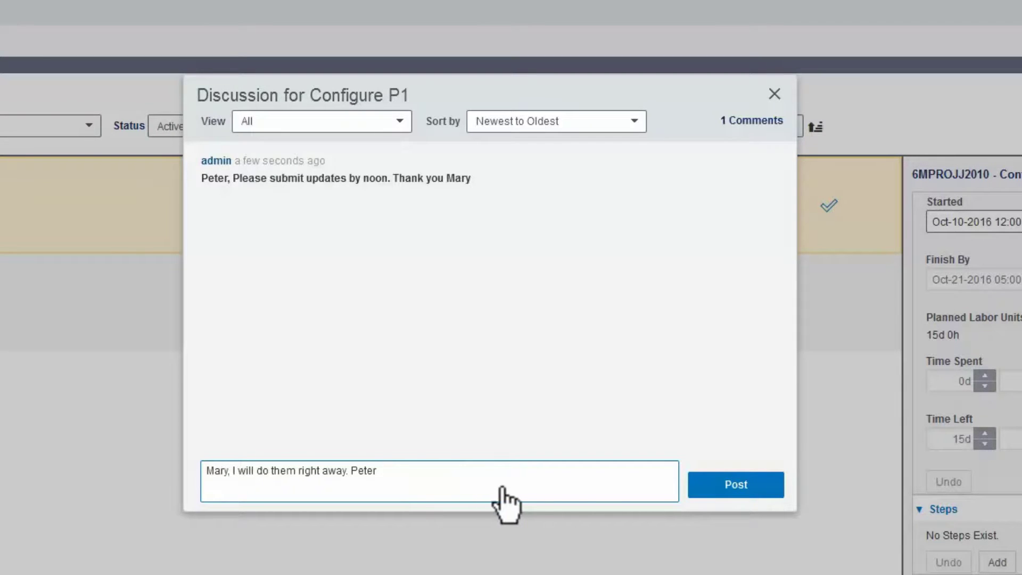
{"action": "left_click", "coordinate": [726, 484]}
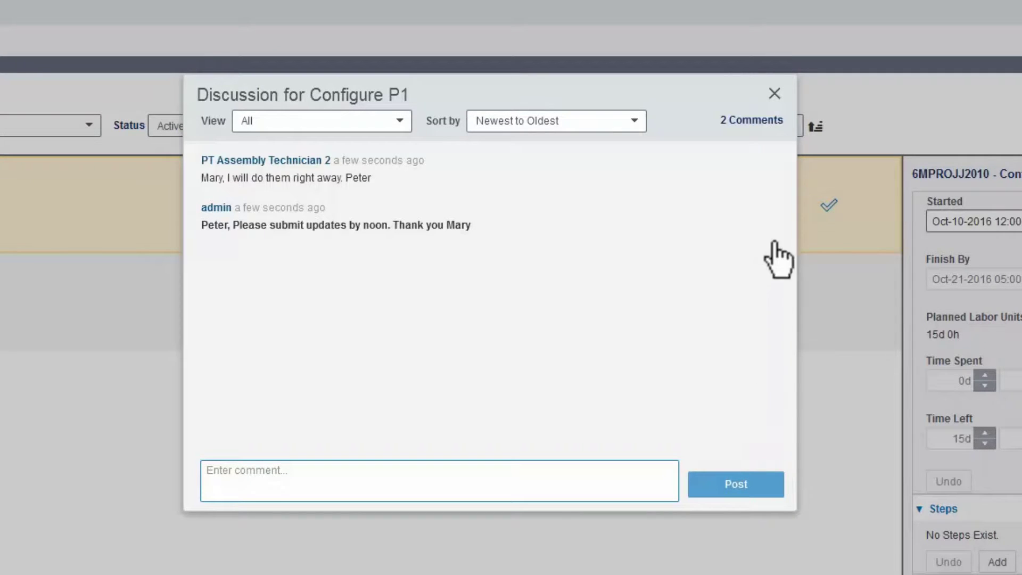
{"action": "left_click", "coordinate": [774, 95]}
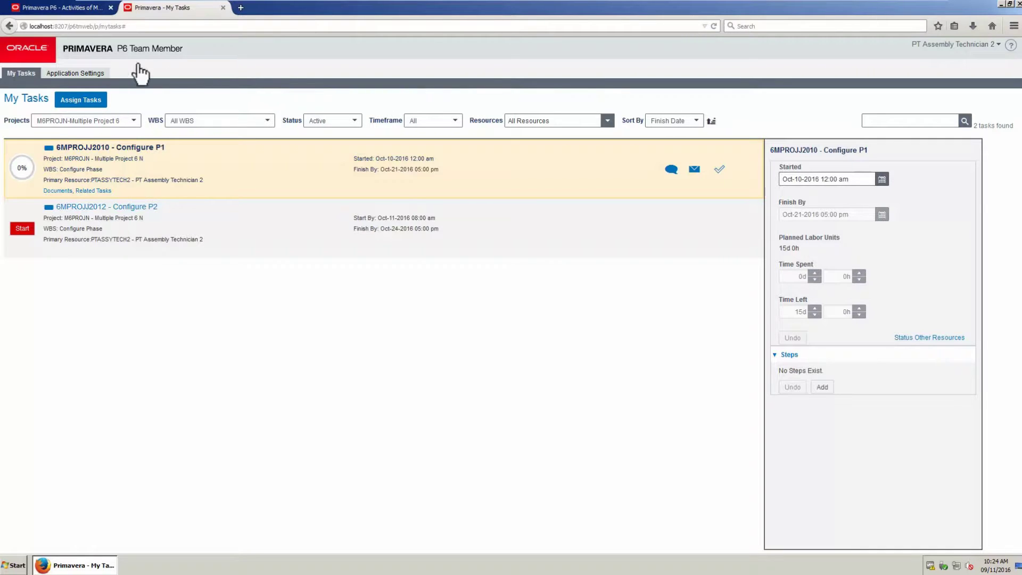
Step: Back in EPPM, filter Configure P1's discussion to Received messages, then return the filter to All
{"action": "left_click", "coordinate": [53, 7]}
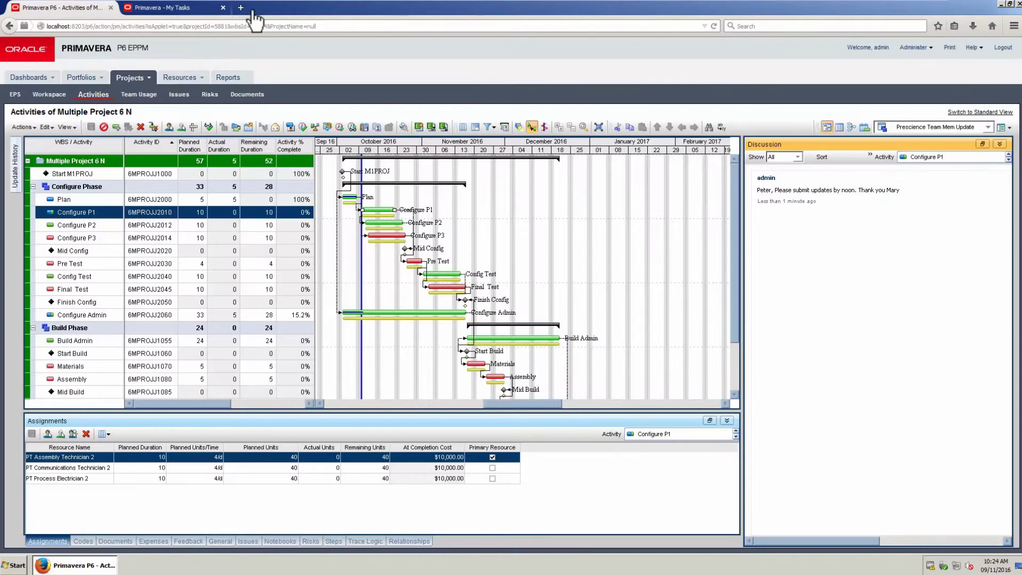
{"action": "left_click", "coordinate": [798, 158]}
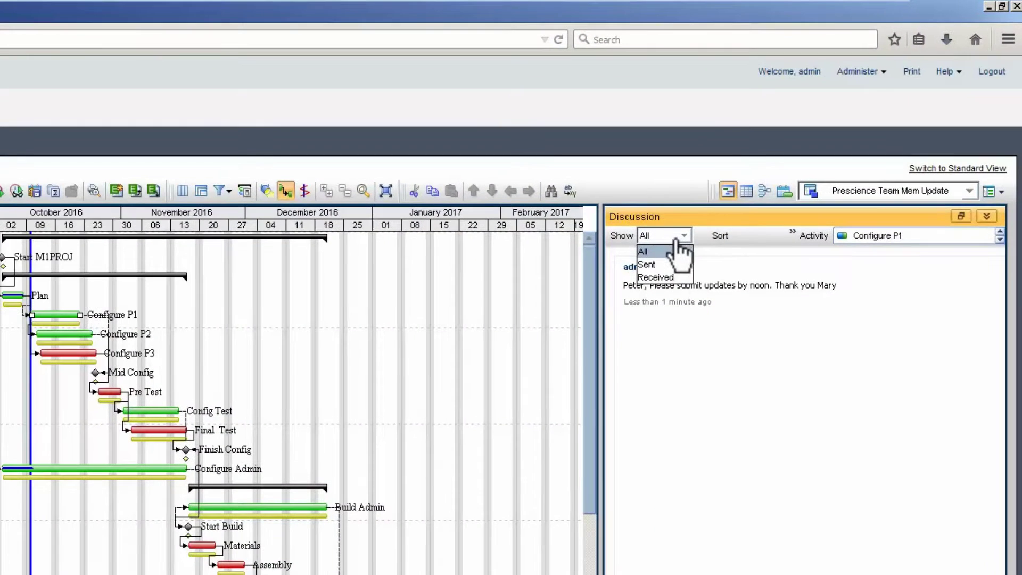
{"action": "left_click", "coordinate": [664, 277]}
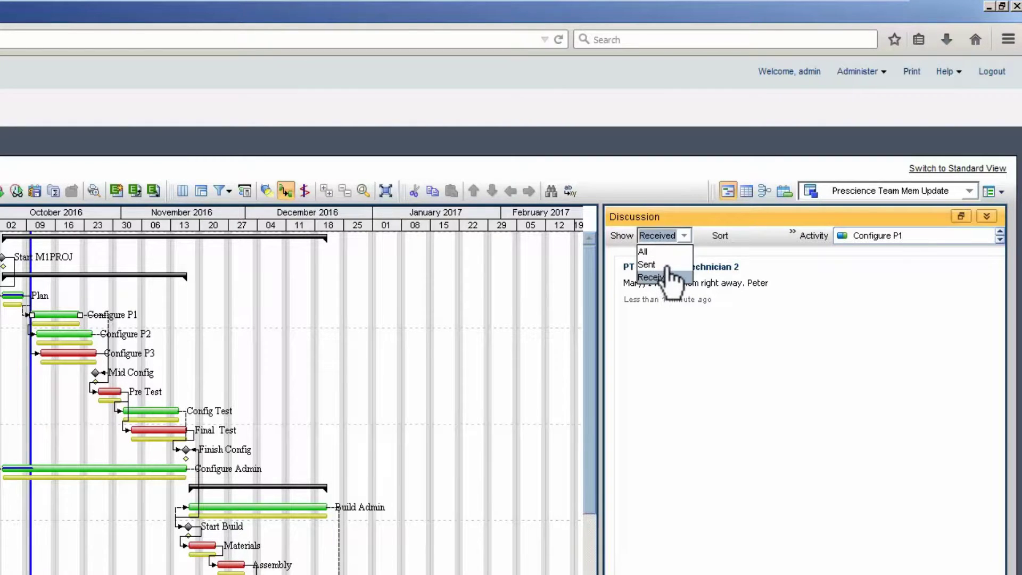
{"action": "left_click", "coordinate": [669, 252]}
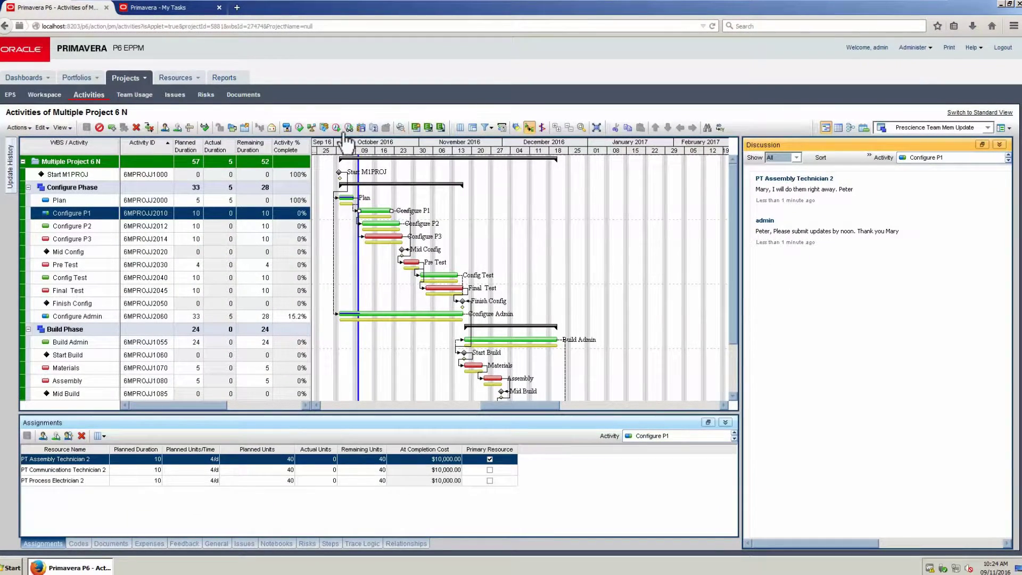
Step: Record 2d Time Spent for PT Communications Technician 2 on Configure P1 and save the resource update
{"action": "left_click", "coordinate": [169, 12]}
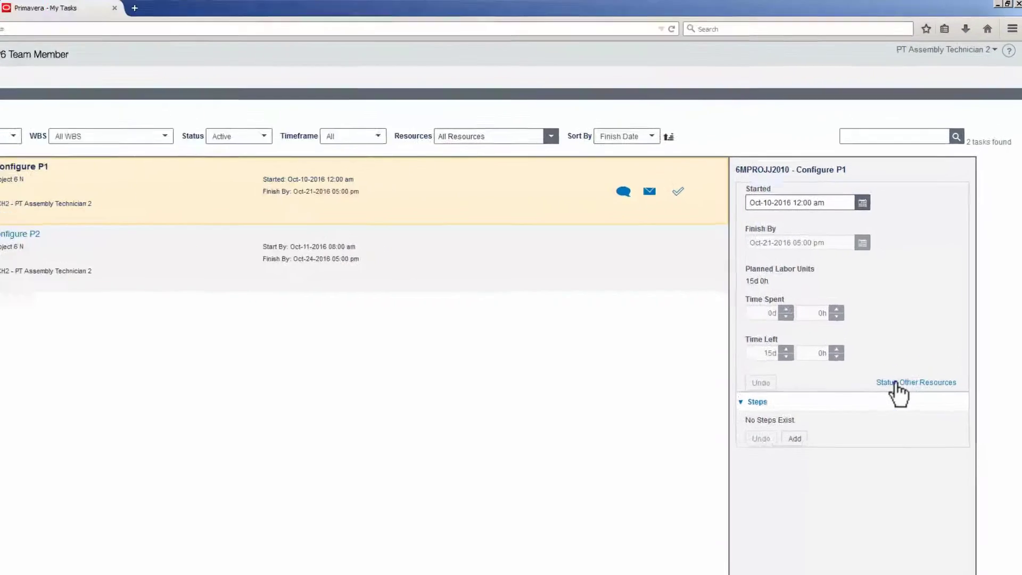
{"action": "left_click", "coordinate": [911, 339]}
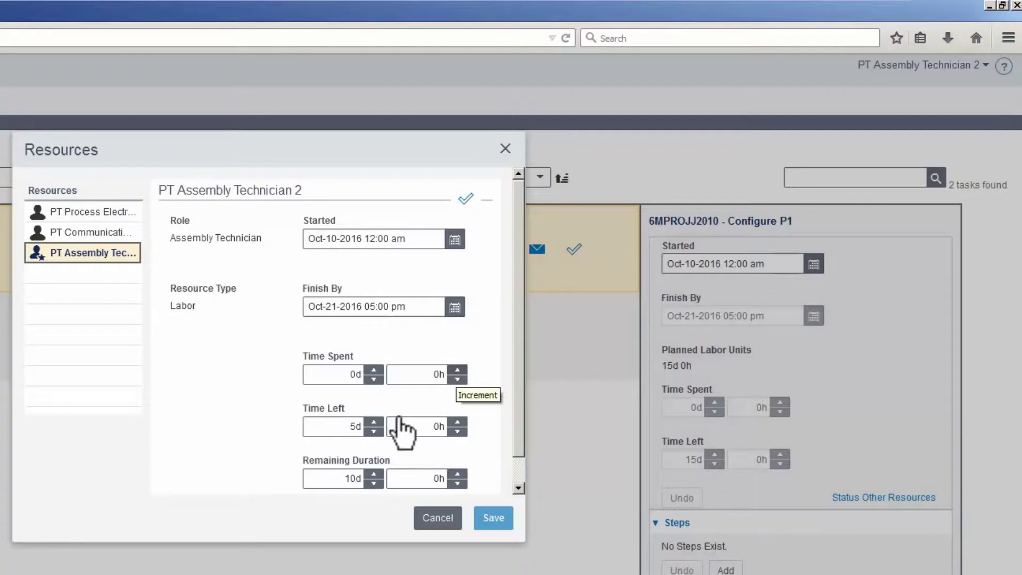
{"action": "double_click", "coordinate": [374, 370]}
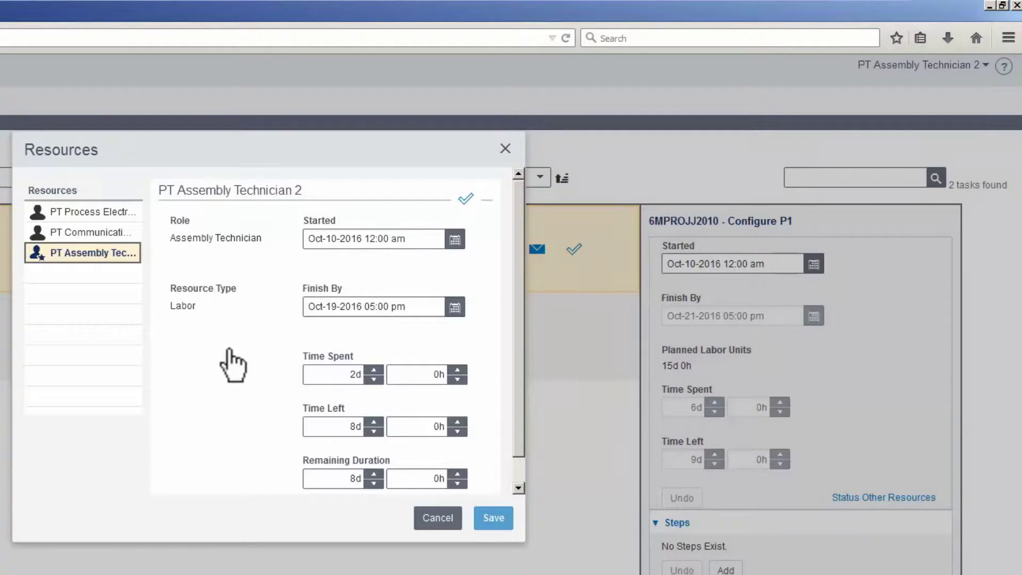
{"action": "left_click", "coordinate": [118, 212]}
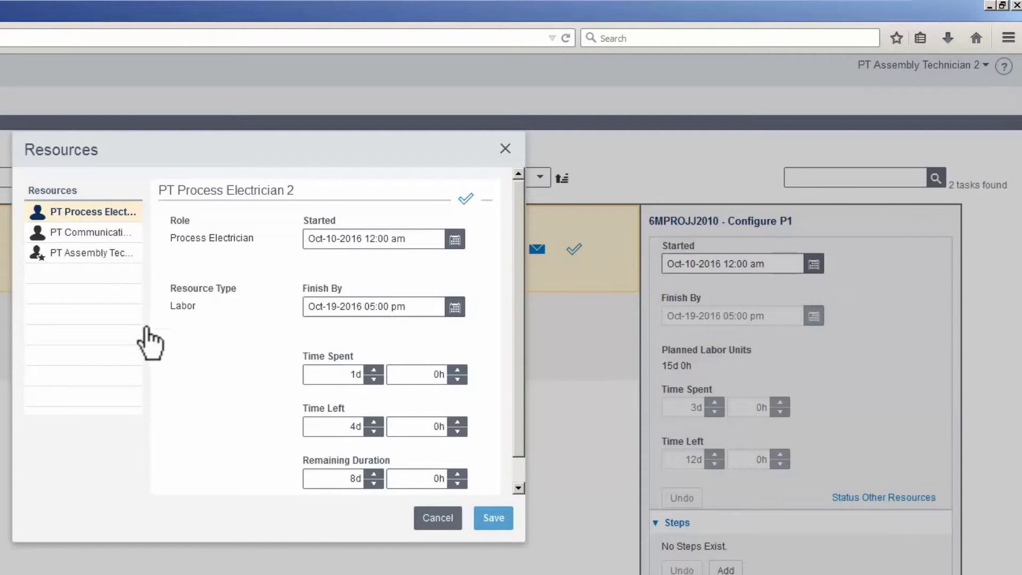
{"action": "left_click", "coordinate": [92, 239]}
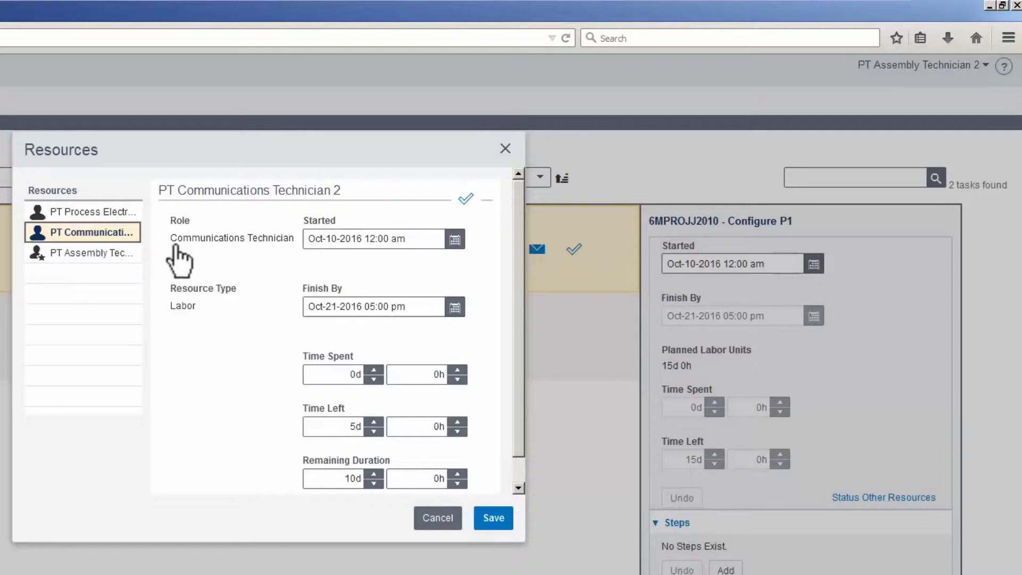
{"action": "left_click", "coordinate": [373, 370]}
{"action": "left_click", "coordinate": [374, 370]}
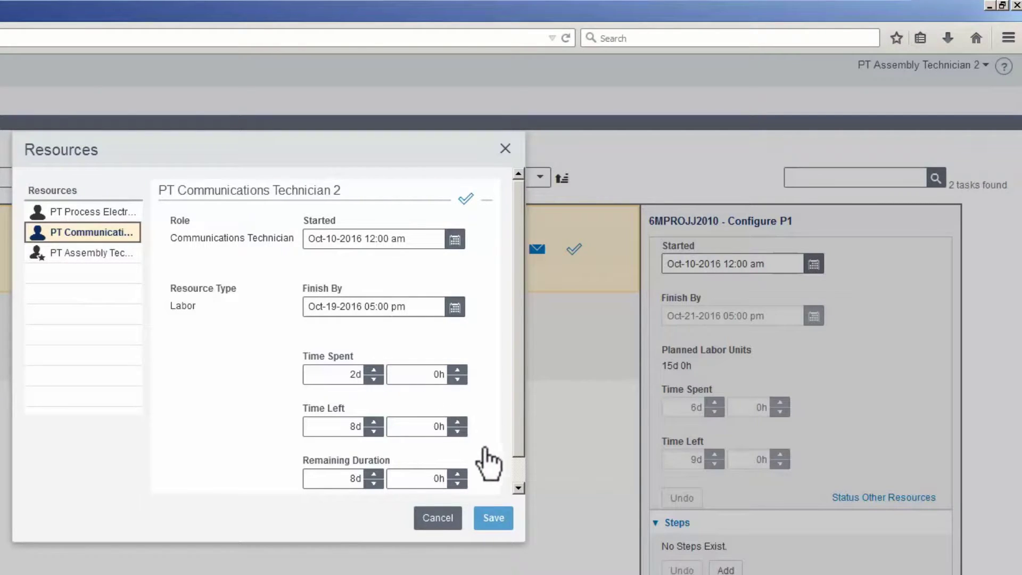
{"action": "left_click", "coordinate": [494, 517]}
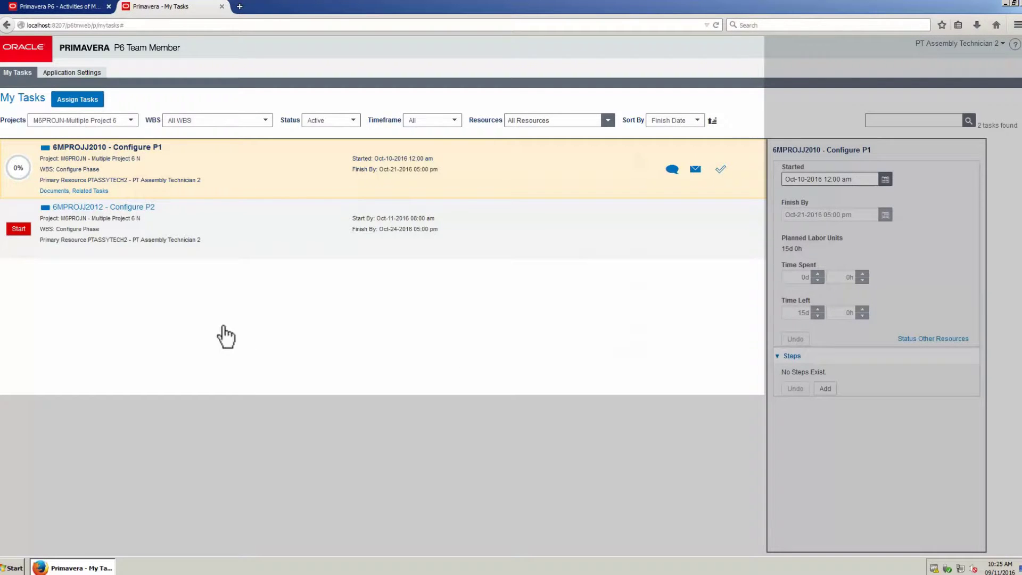
Step: Start Configure P2 and record 4h spent for the assembly technician, communications technician and process electrician
{"action": "left_click", "coordinate": [18, 229]}
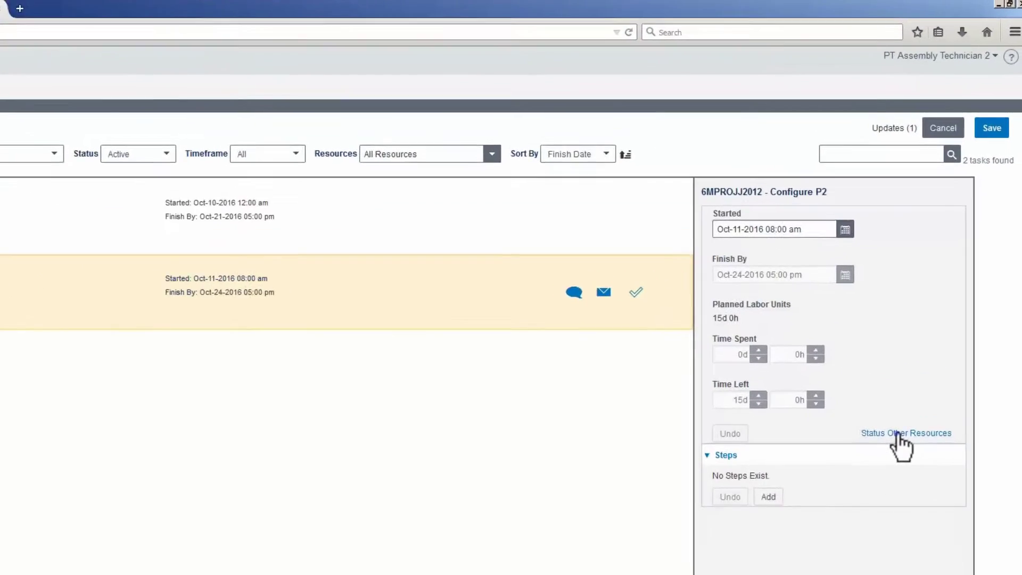
{"action": "left_click", "coordinate": [927, 339]}
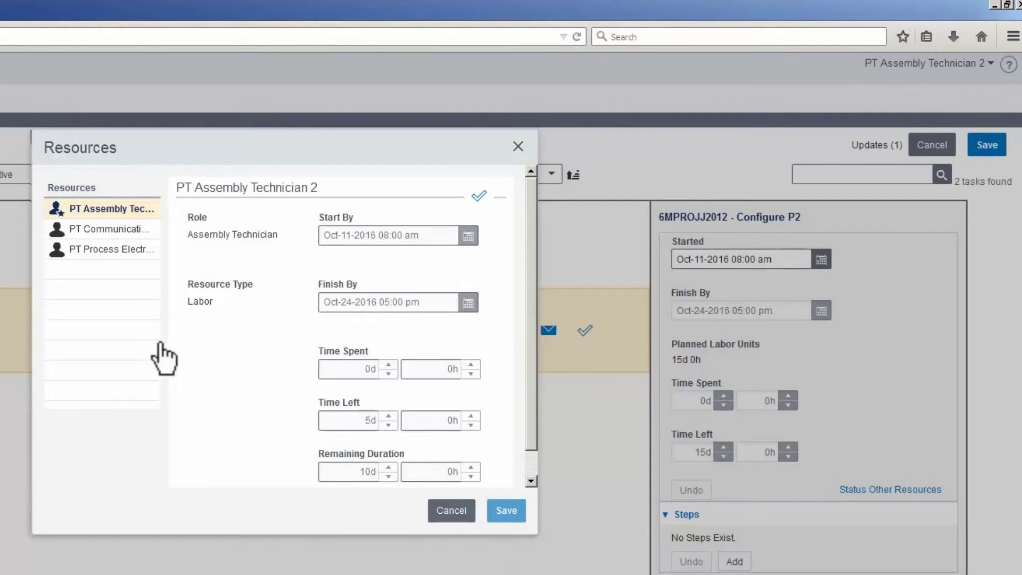
{"action": "left_click", "coordinate": [102, 212]}
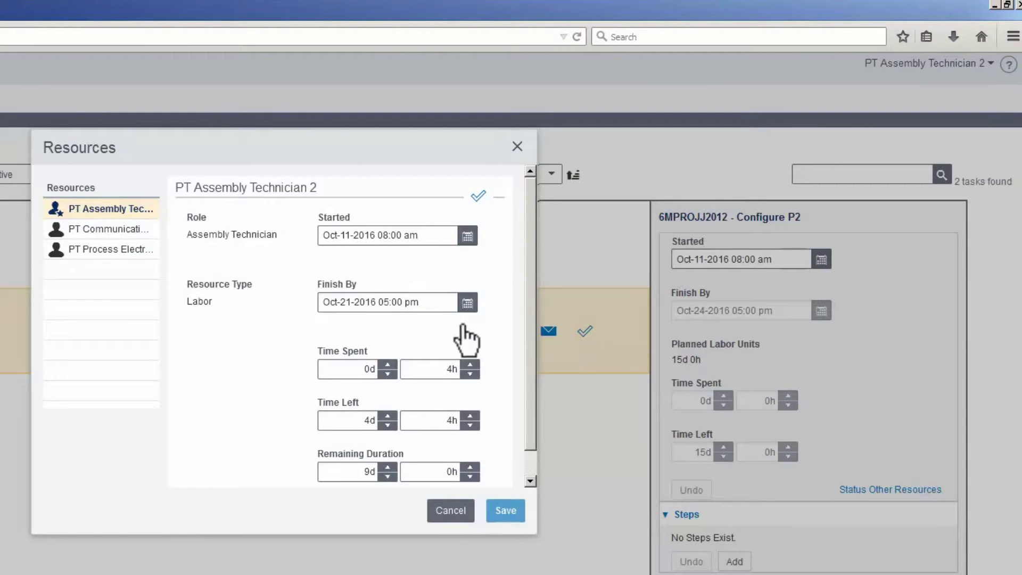
{"action": "key", "text": "Down"}
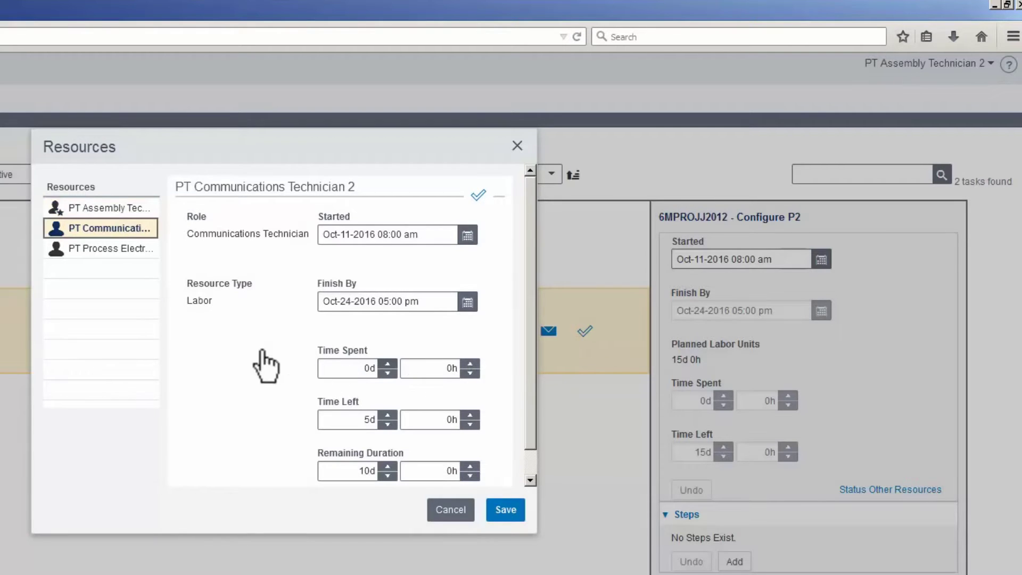
{"action": "left_click", "coordinate": [75, 229]}
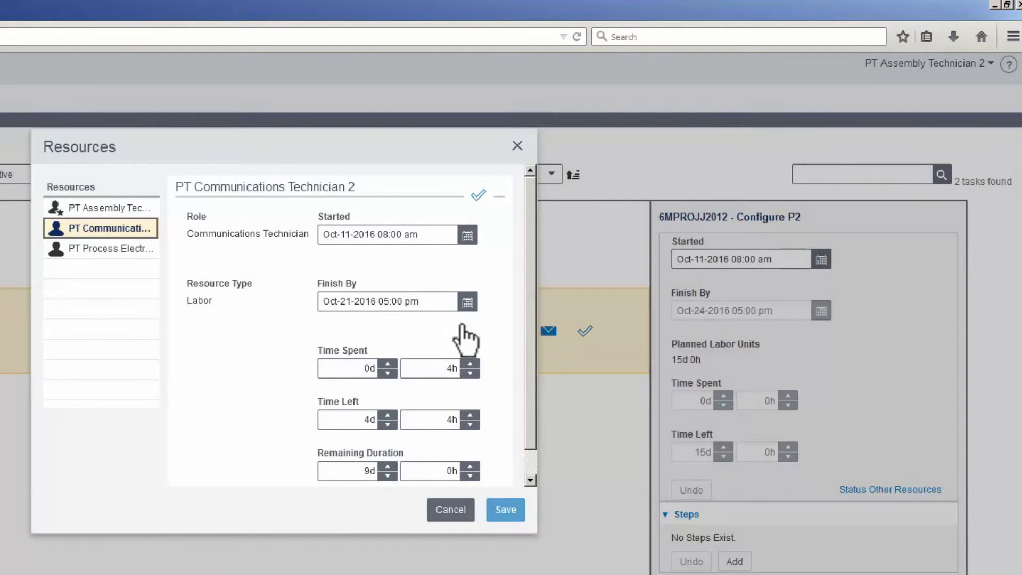
{"action": "key", "text": "Down"}
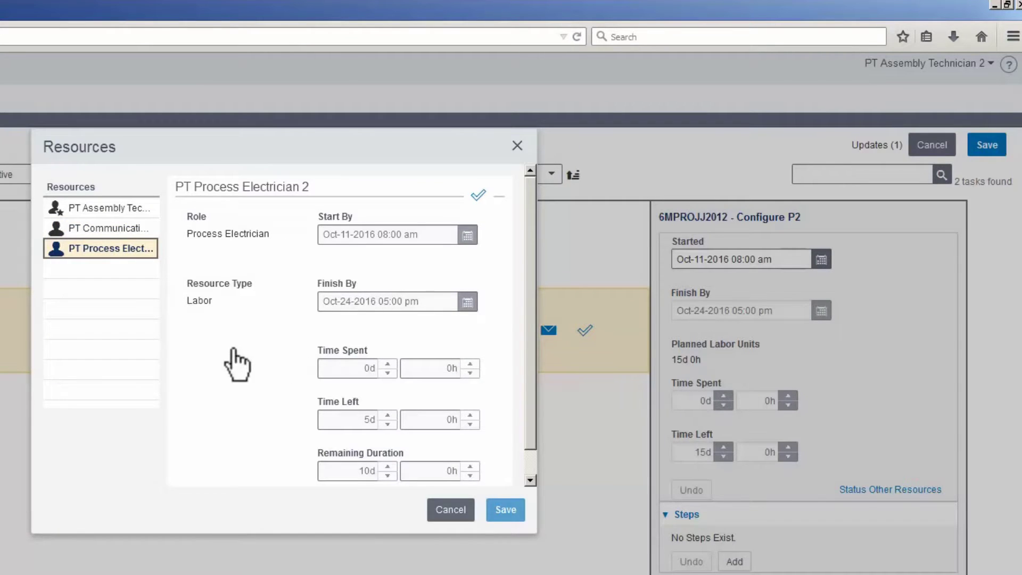
{"action": "left_click", "coordinate": [101, 254]}
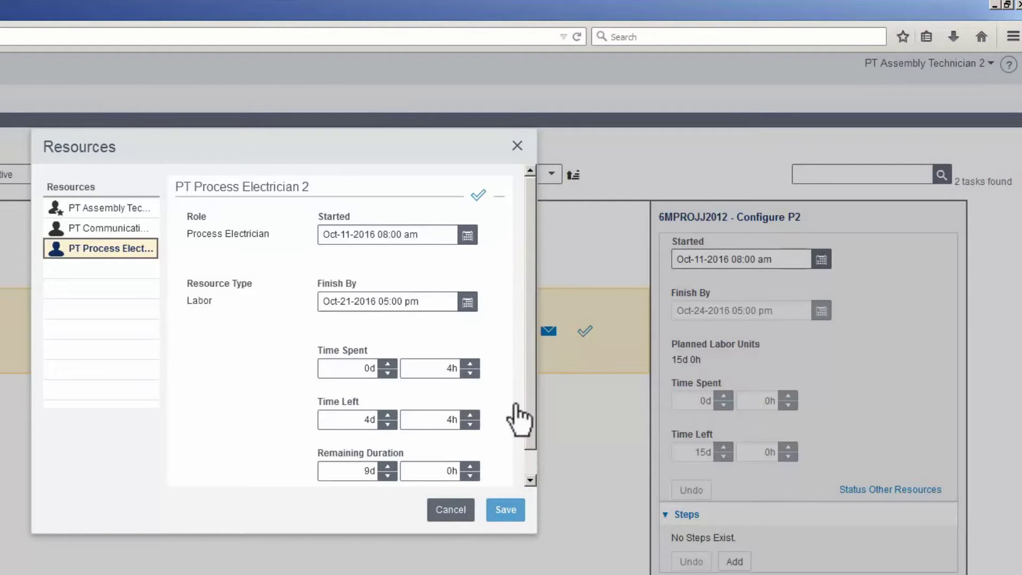
{"action": "left_click", "coordinate": [517, 146]}
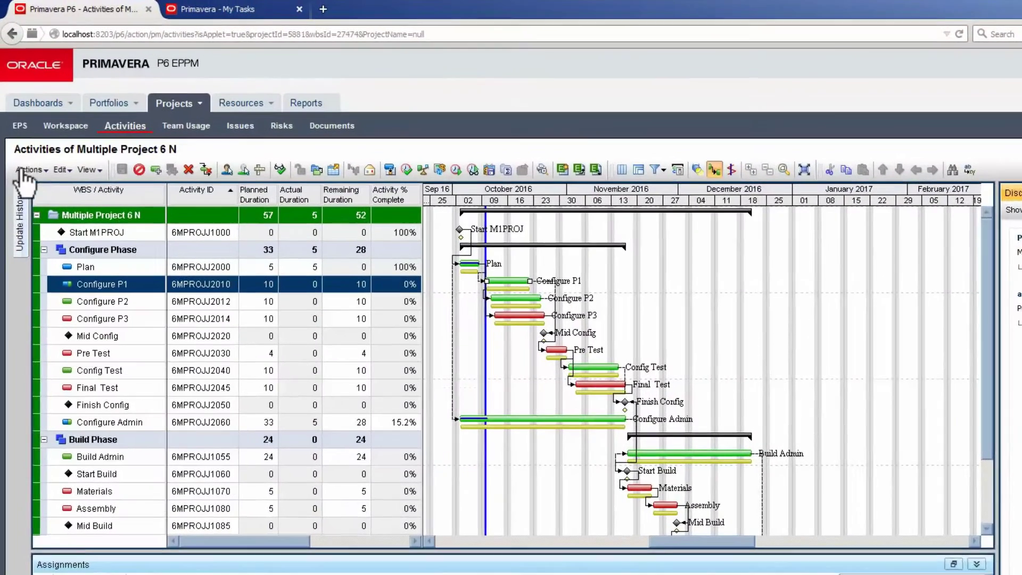
Step: Apply the pending Team Member status updates to Configure P1 from the Update History panel
{"action": "left_click", "coordinate": [14, 165]}
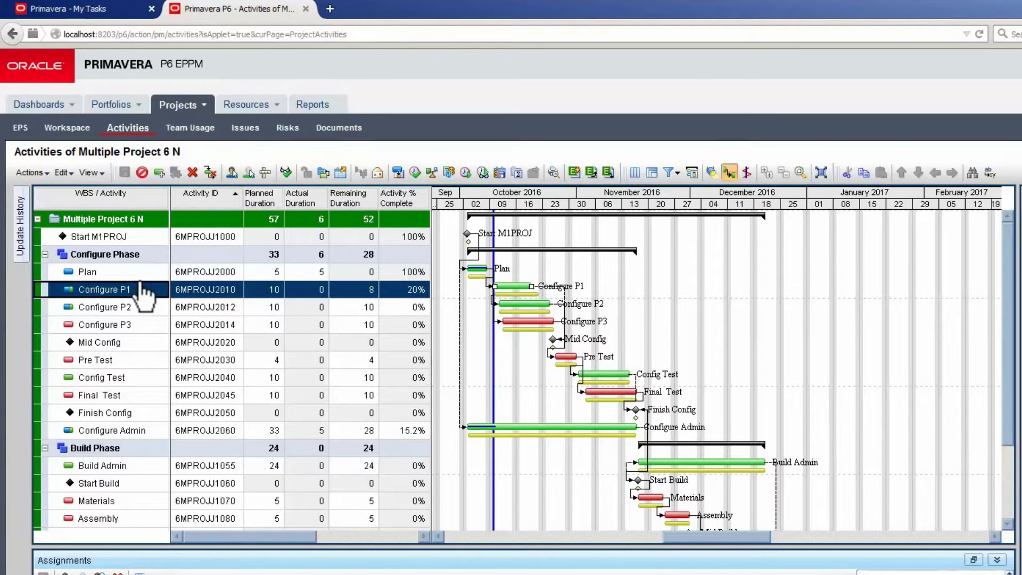
Step: Post a new 'Thank you' comment addressed to the team member in Configure P1's discussion
{"action": "left_click", "coordinate": [141, 312]}
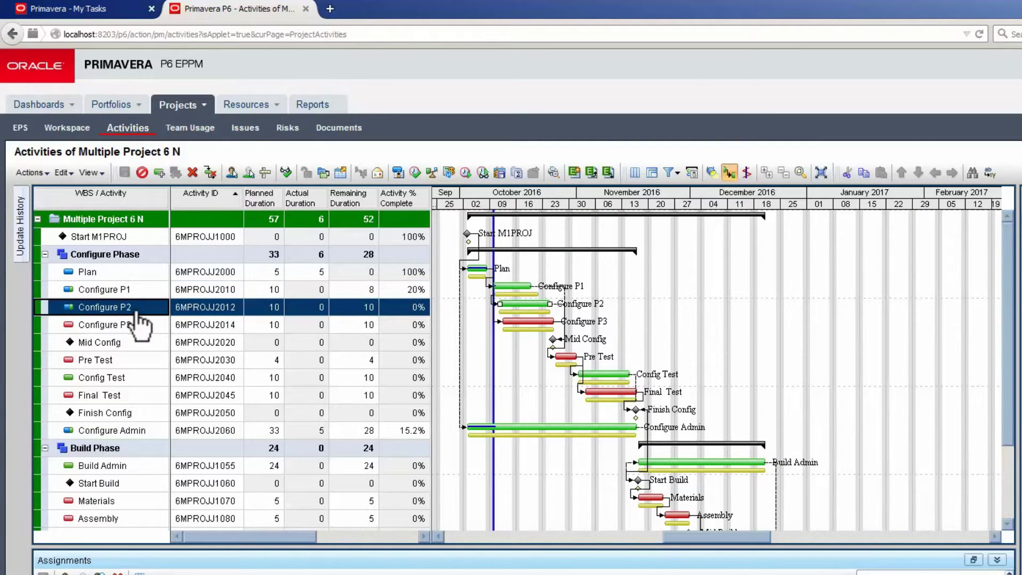
{"action": "left_click", "coordinate": [133, 291]}
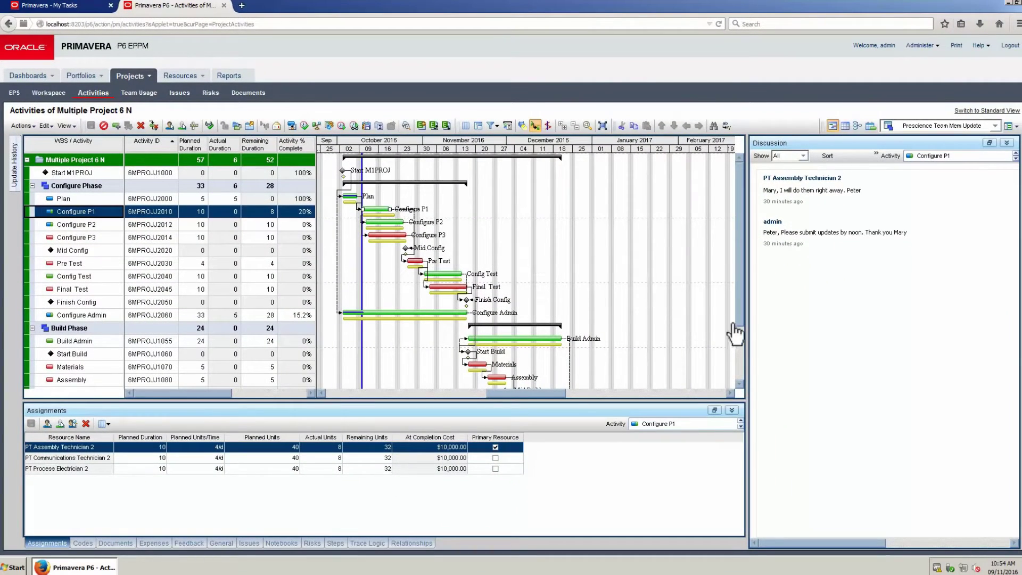
{"action": "left_click", "coordinate": [864, 541]}
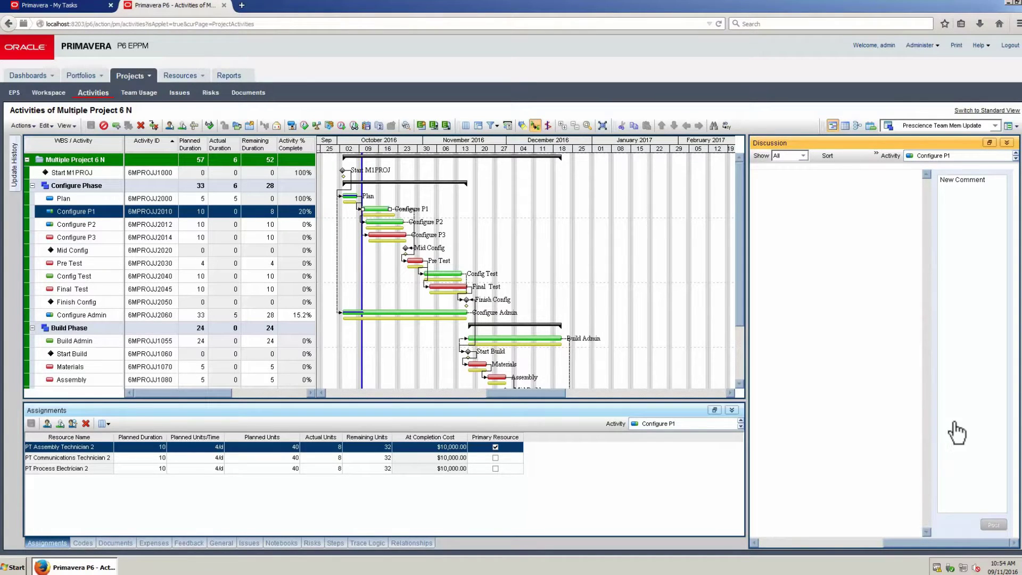
{"action": "left_click", "coordinate": [976, 209]}
{"action": "type", "text": "Thank you Peter"}
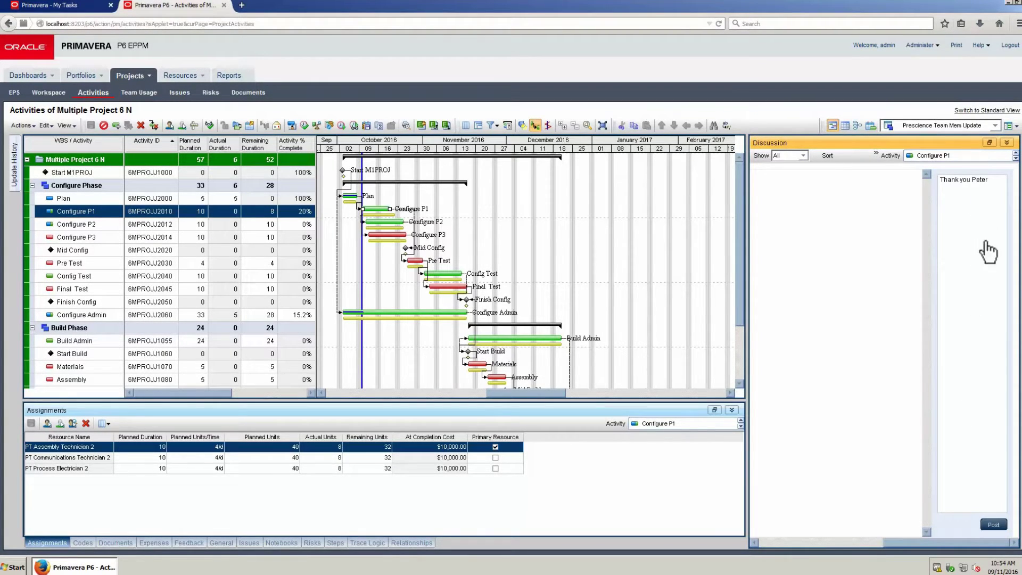
{"action": "left_click", "coordinate": [996, 525]}
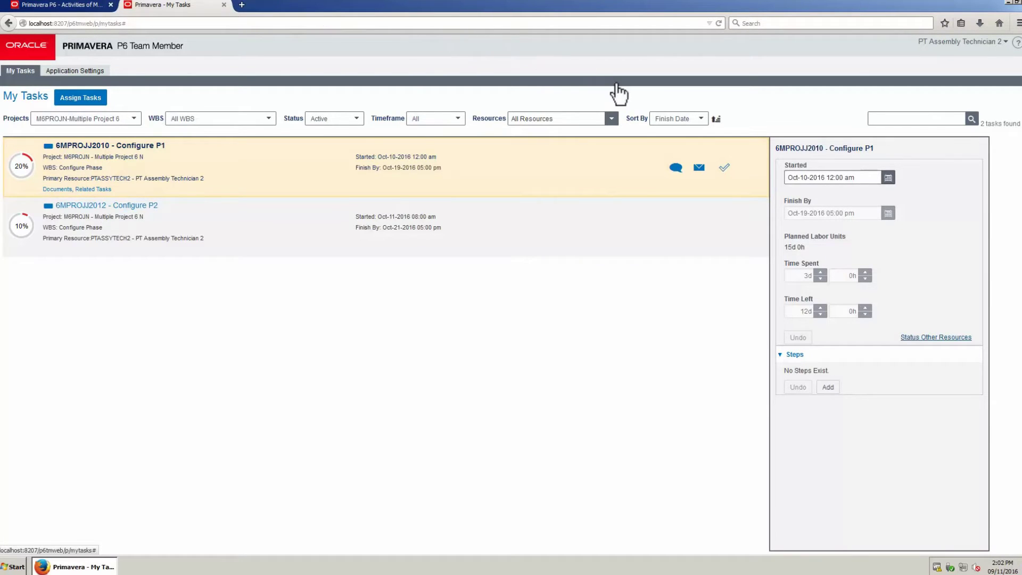
Step: Open Configure P1's discussion in Team Member to read the thank-you reply
{"action": "left_click", "coordinate": [675, 168]}
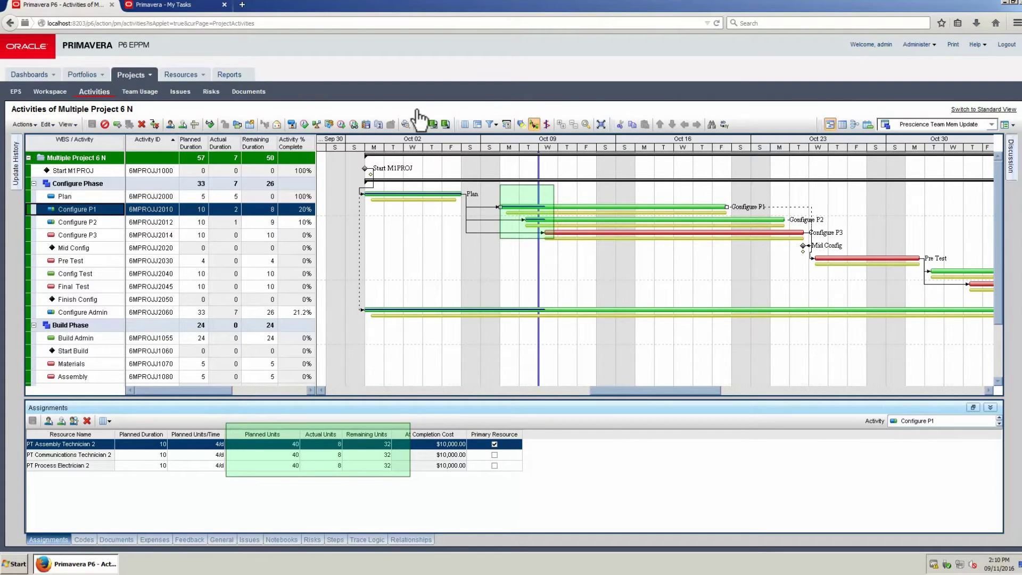
Step: Select Configure P2 to list its three assignments, each with 4 actual and 36 remaining units
{"action": "left_click", "coordinate": [100, 227]}
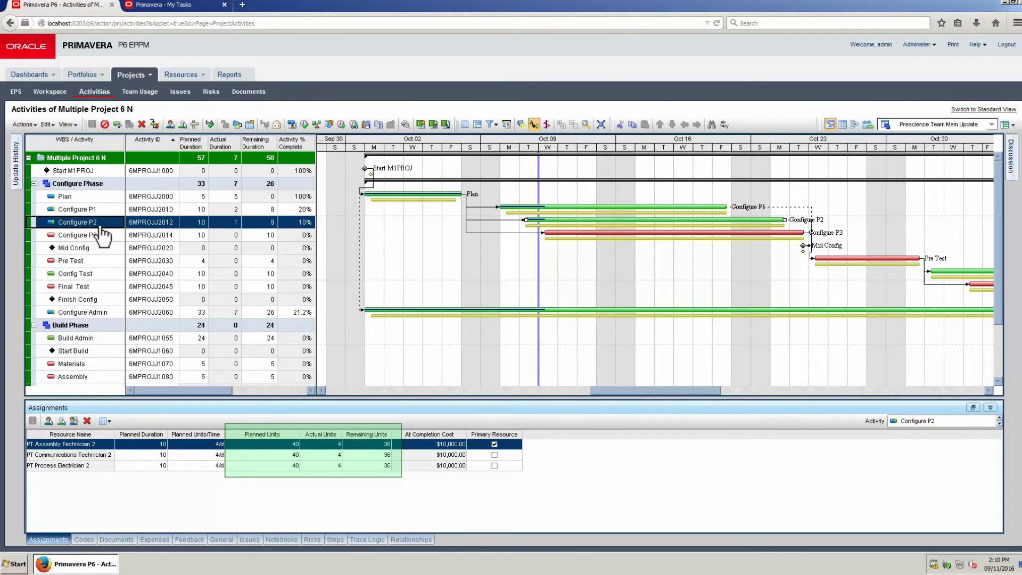